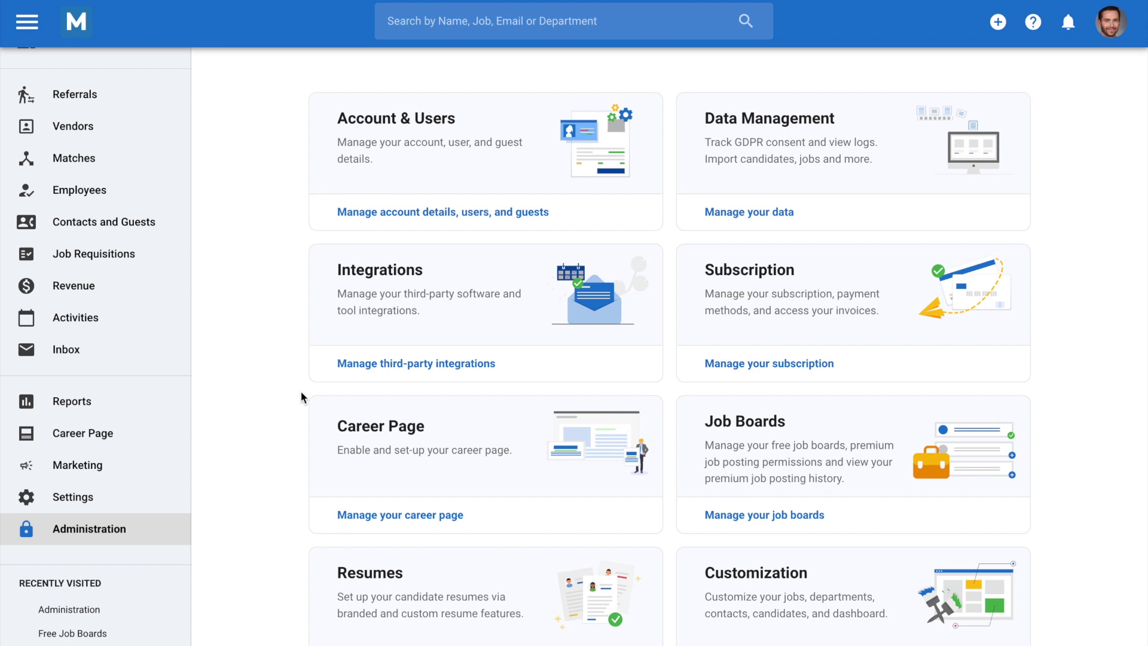
# Go to the Career Page settings from the Administration Career Page tile
pyautogui.click(415, 513)
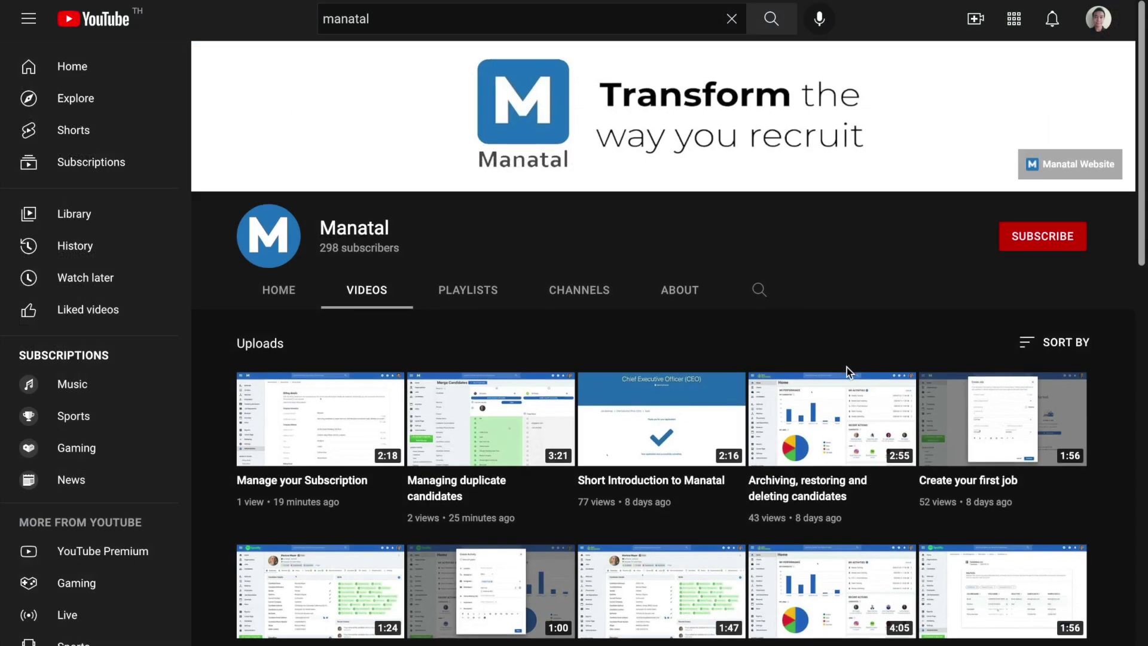
pyautogui.scroll(-3, 847, 367)
pyautogui.scroll(-3, 847, 366)
pyautogui.scroll(-3, 847, 368)
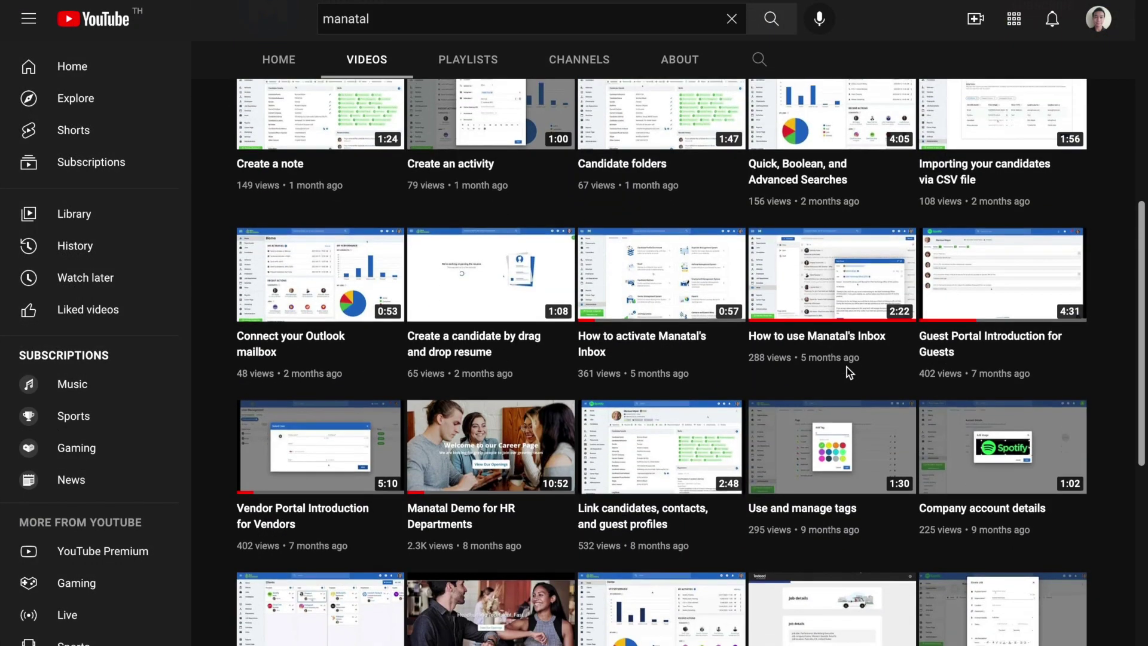
pyautogui.scroll(-3, 847, 367)
pyautogui.scroll(-3, 847, 366)
pyautogui.scroll(-2, 847, 366)
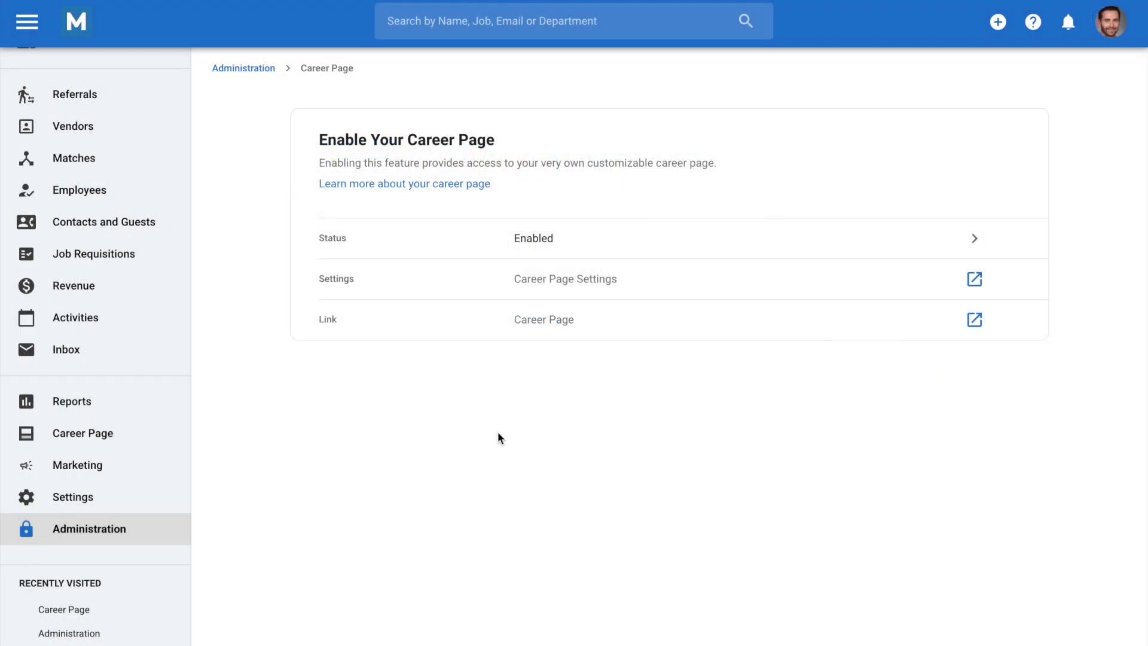
# Go to the Free Job Boards list and begin enabling the LinkedIn board
pyautogui.click(156, 528)
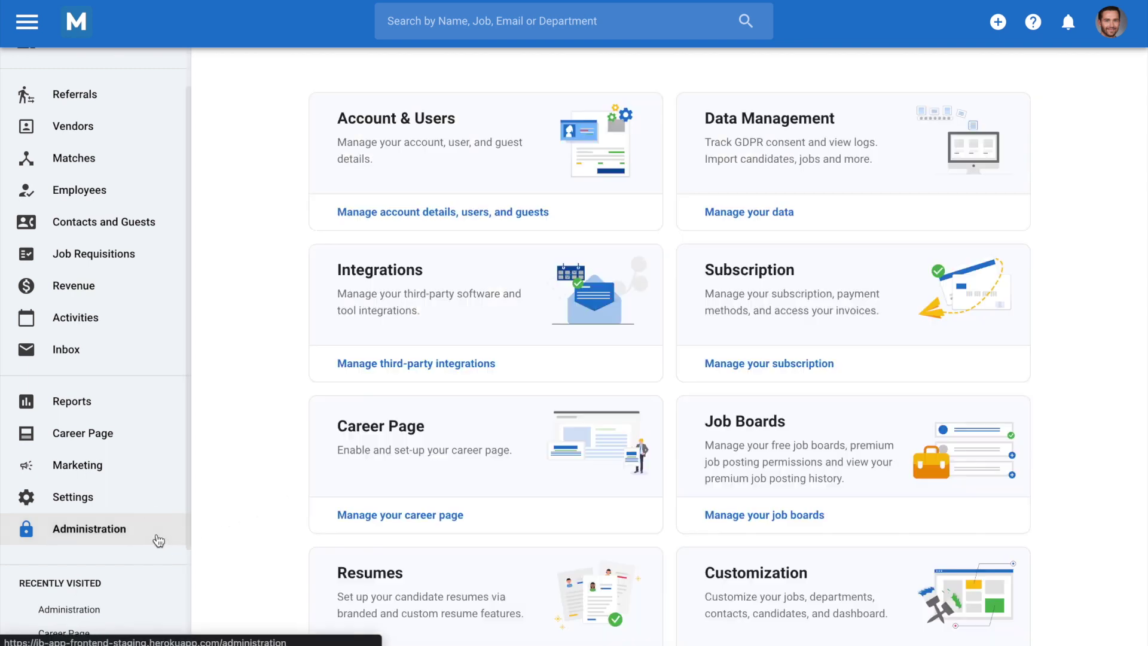
pyautogui.click(743, 512)
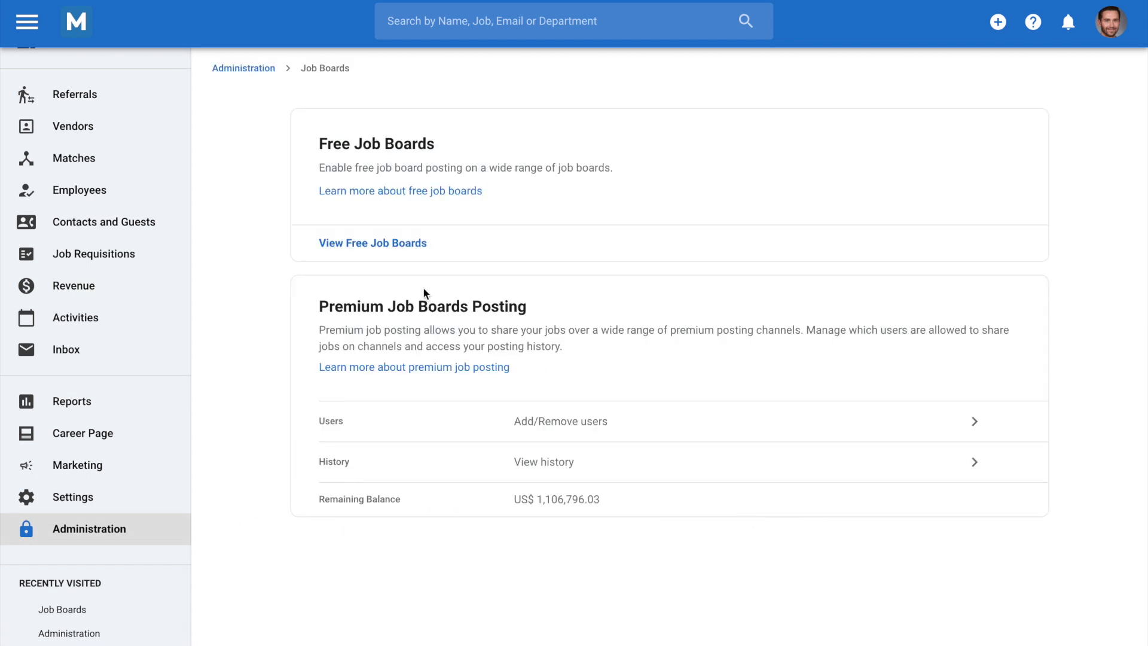
pyautogui.click(372, 242)
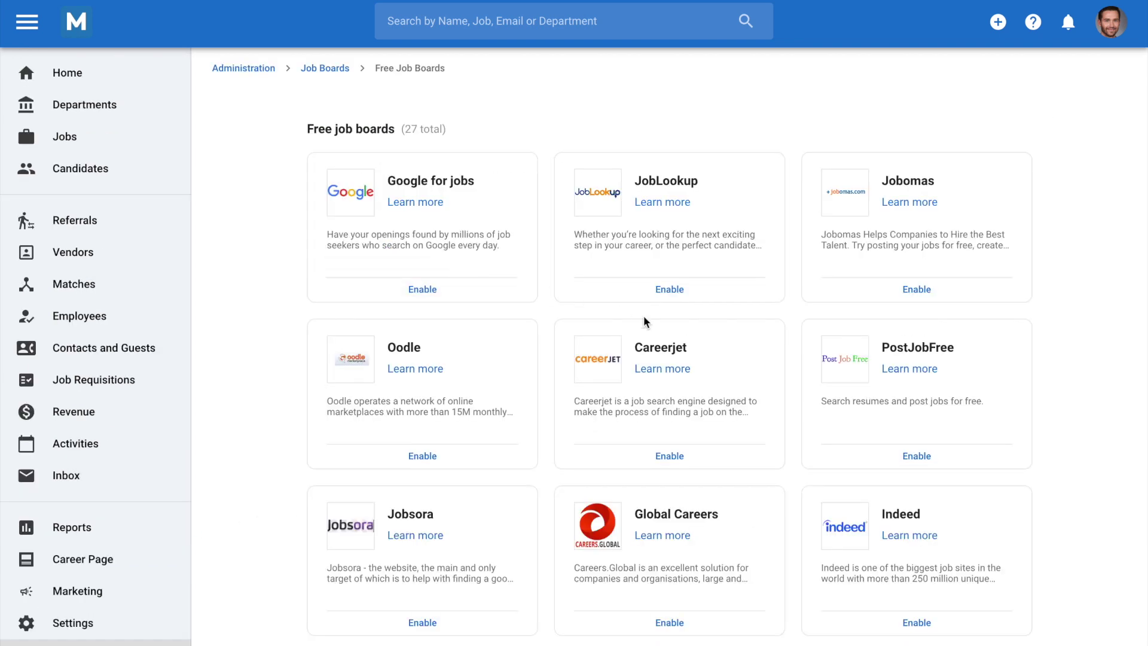
pyautogui.scroll(-5, 643, 315)
pyautogui.scroll(-3, 643, 316)
pyautogui.click(912, 450)
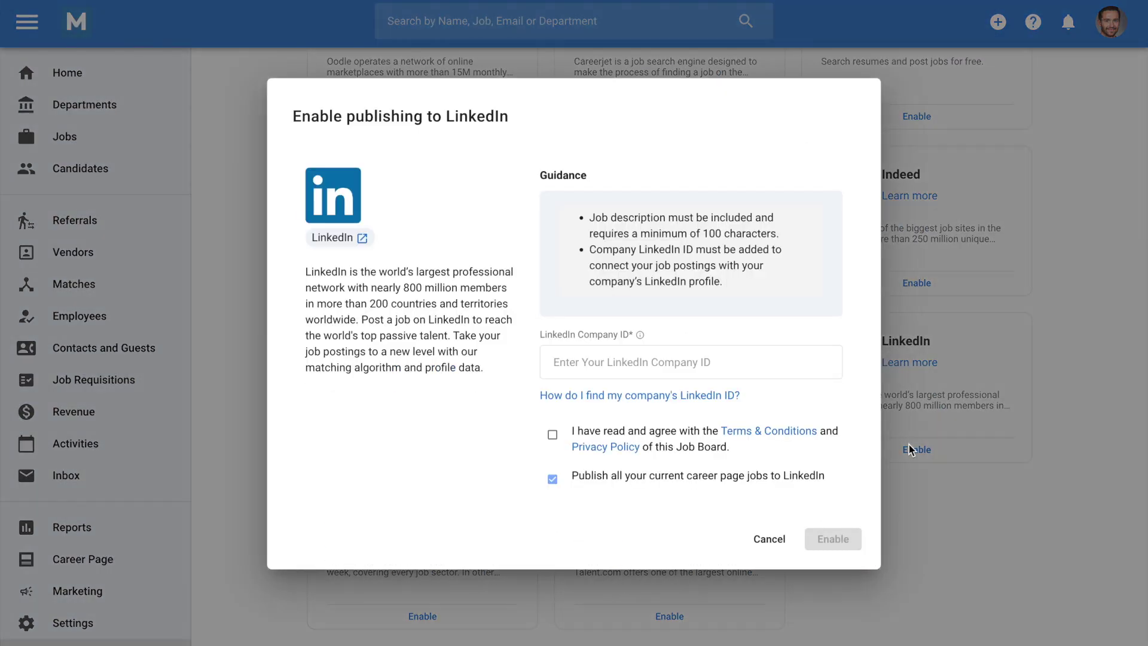
# Select the LinkedIn Company ID field to enter 25679727
pyautogui.click(643, 364)
pyautogui.write('25679727')
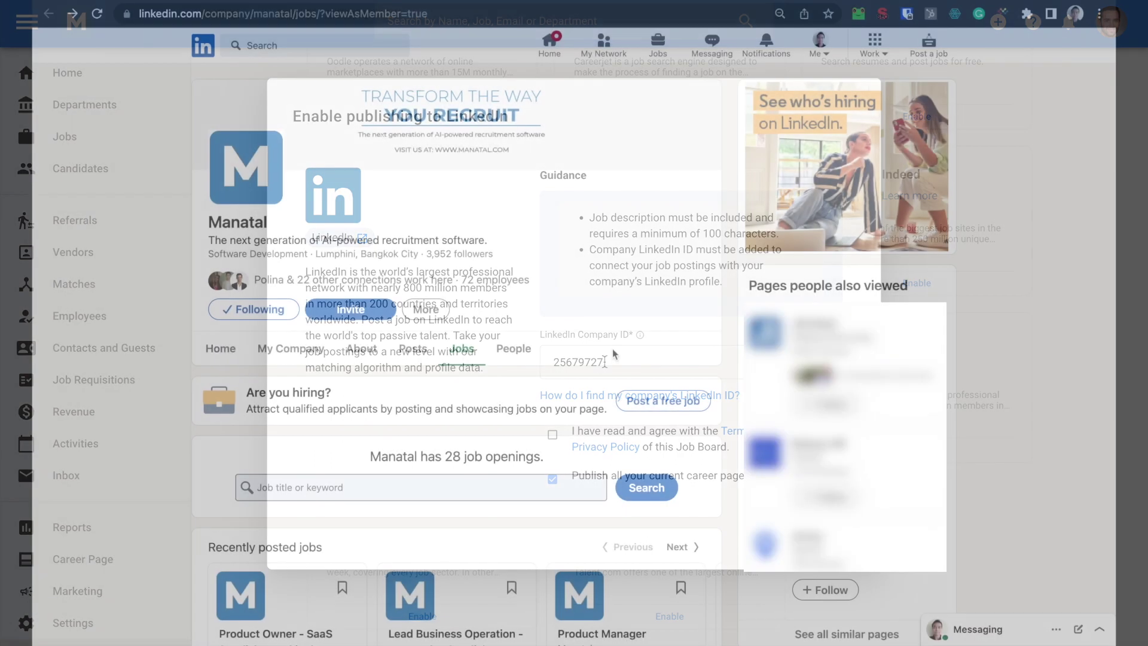
pyautogui.scroll(-3, 614, 349)
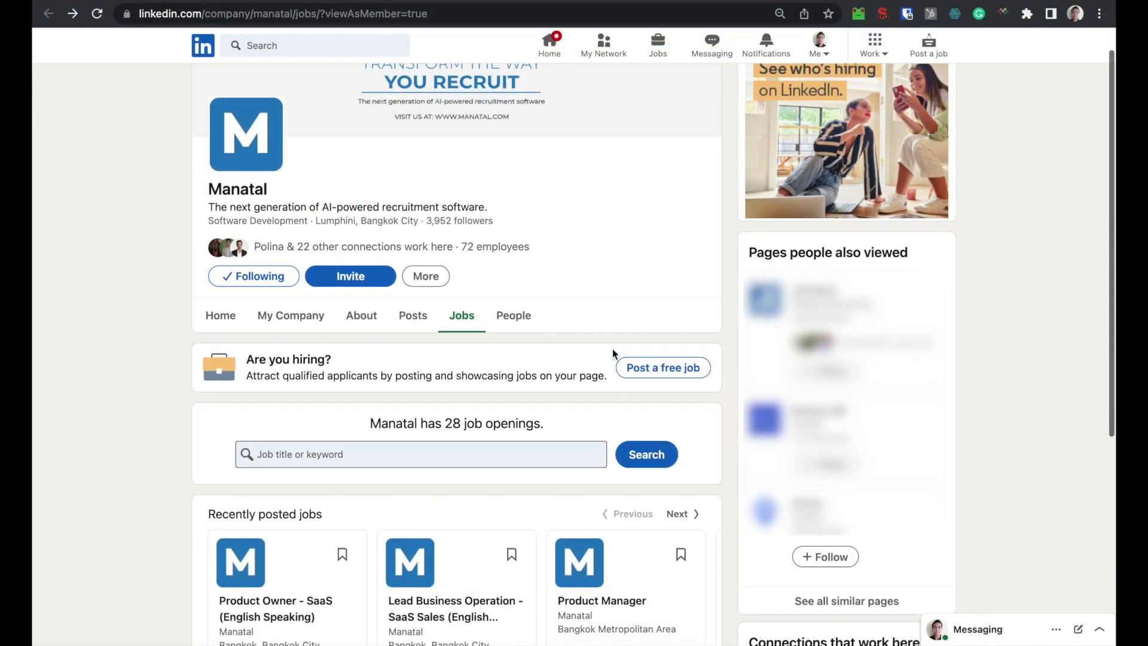
pyautogui.scroll(-3, 613, 349)
pyautogui.scroll(-3, 613, 349)
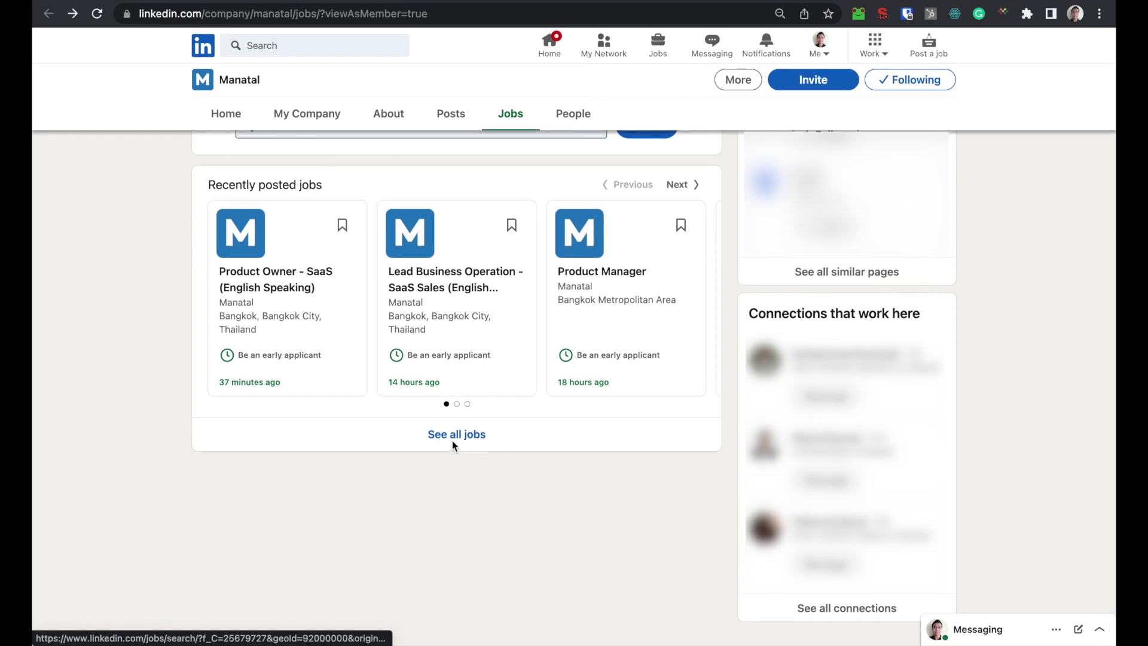
# Show all Manatal jobs on LinkedIn and select company ID 25679727 in the URL
pyautogui.click(457, 433)
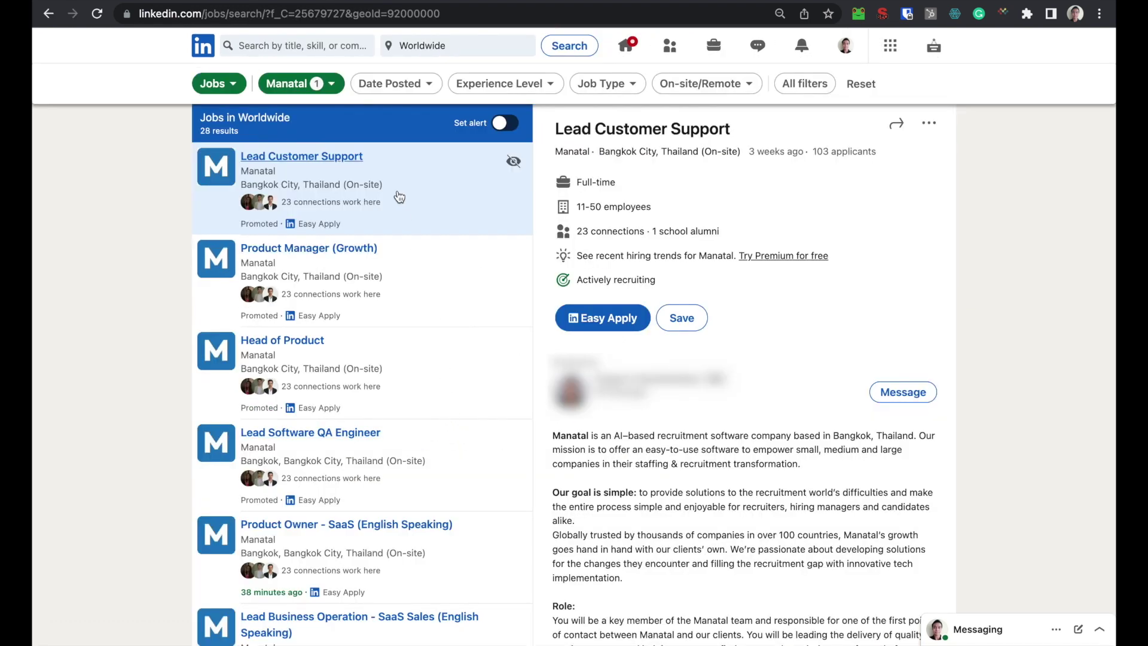
pyautogui.moveTo(344, 14); pyautogui.dragTo(289, 13)
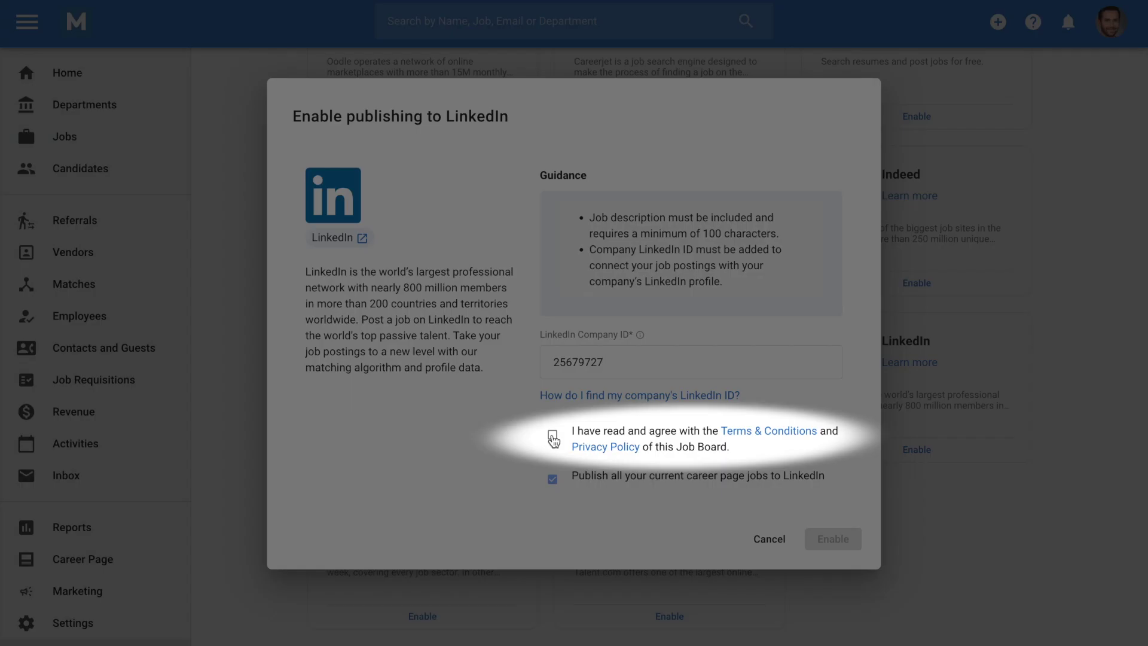
# Accept the Terms & Conditions and enable LinkedIn publishing
pyautogui.click(553, 435)
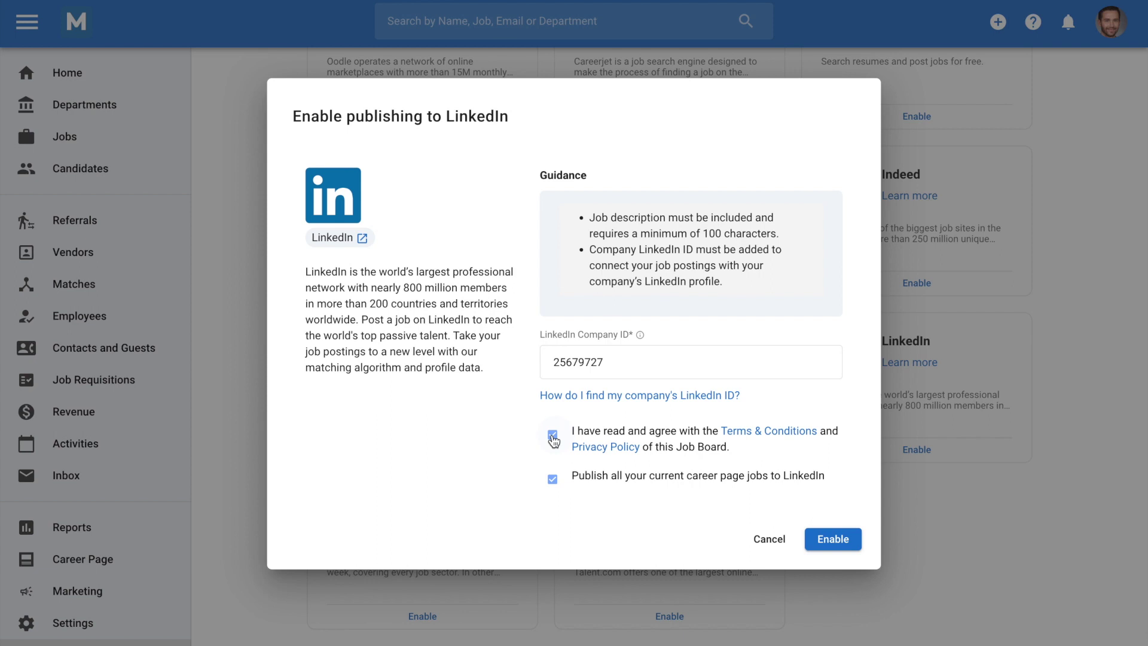
pyautogui.click(833, 538)
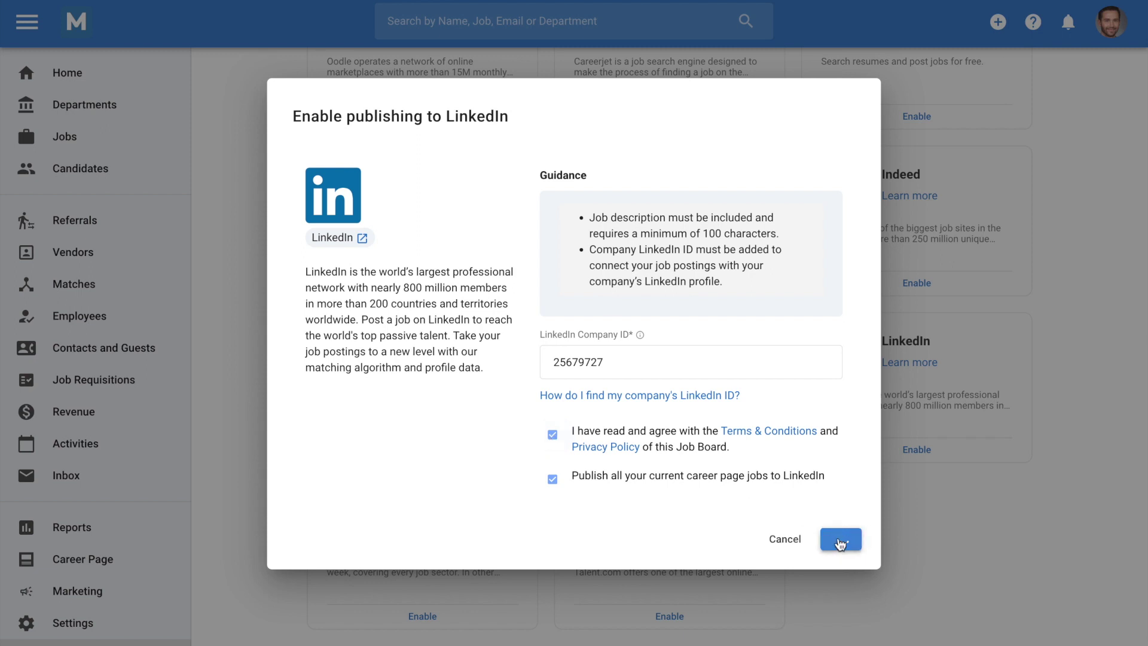
pyautogui.scroll(5, 625, 516)
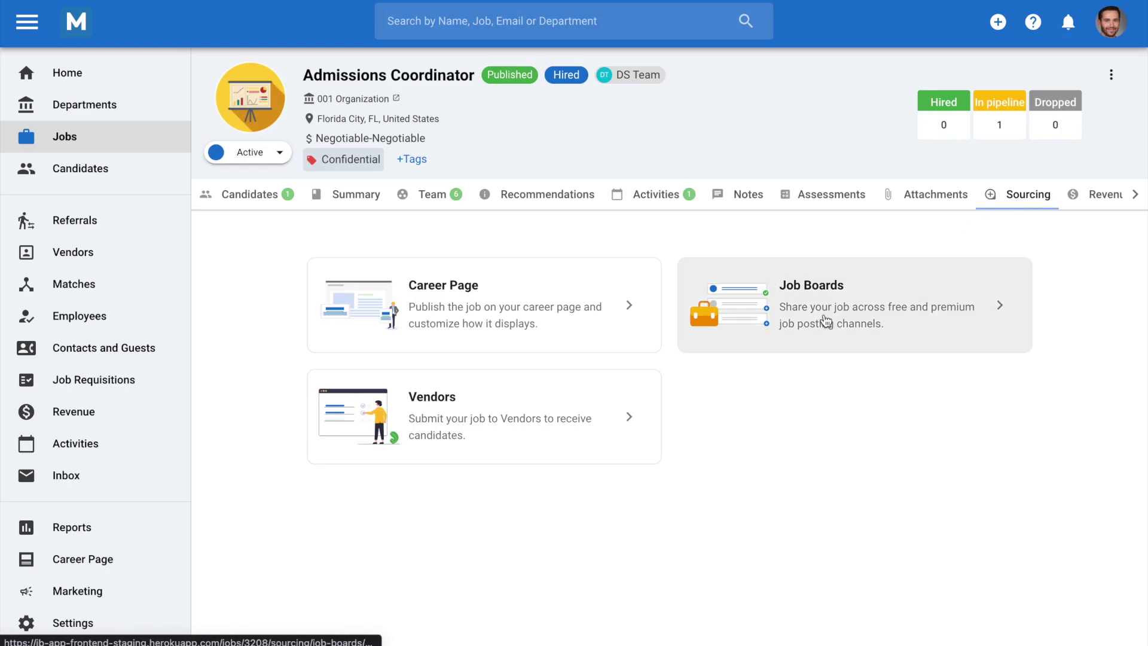
# Post the Admissions Coordinator job to LinkedIn via Free Job Posting and confirm
pyautogui.click(825, 320)
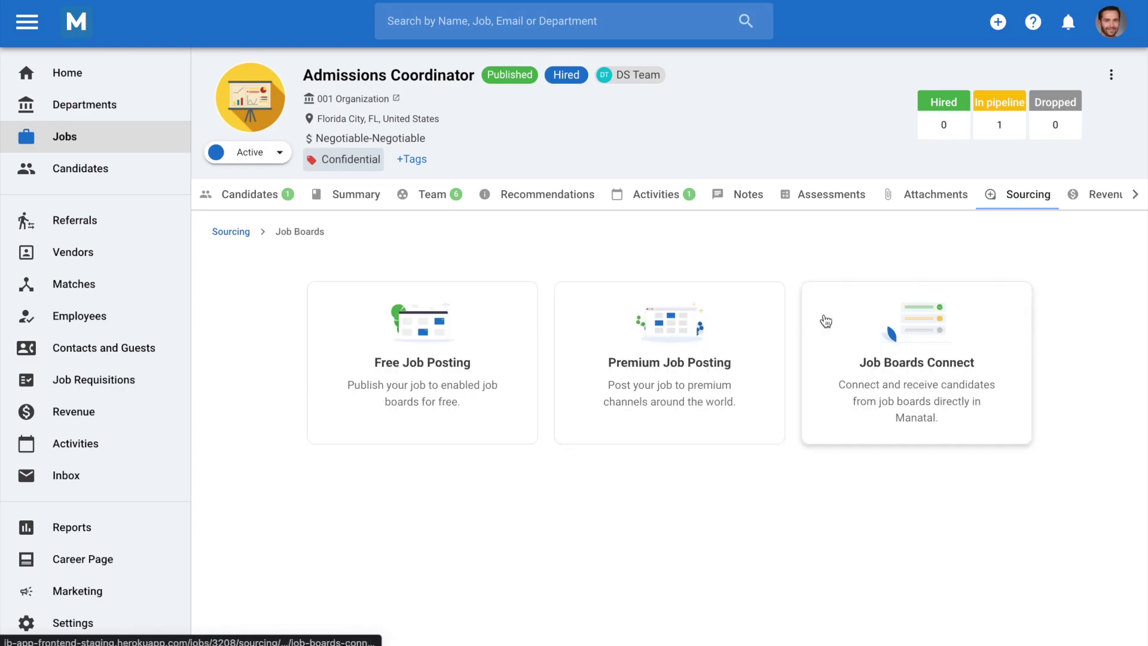
pyautogui.click(430, 374)
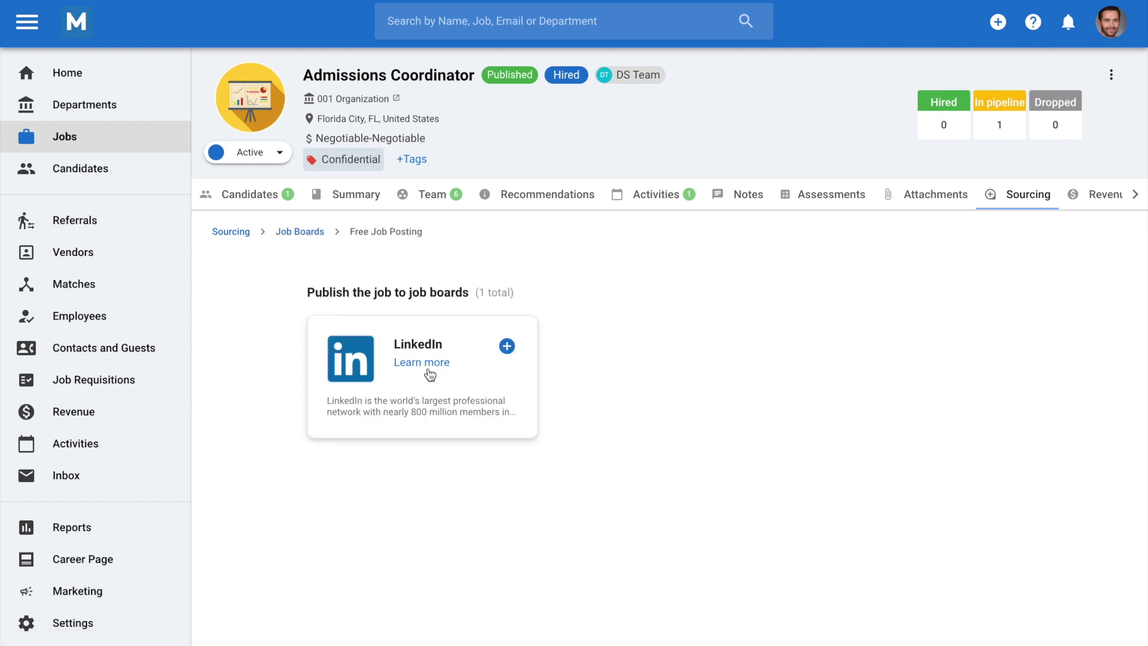
pyautogui.click(507, 346)
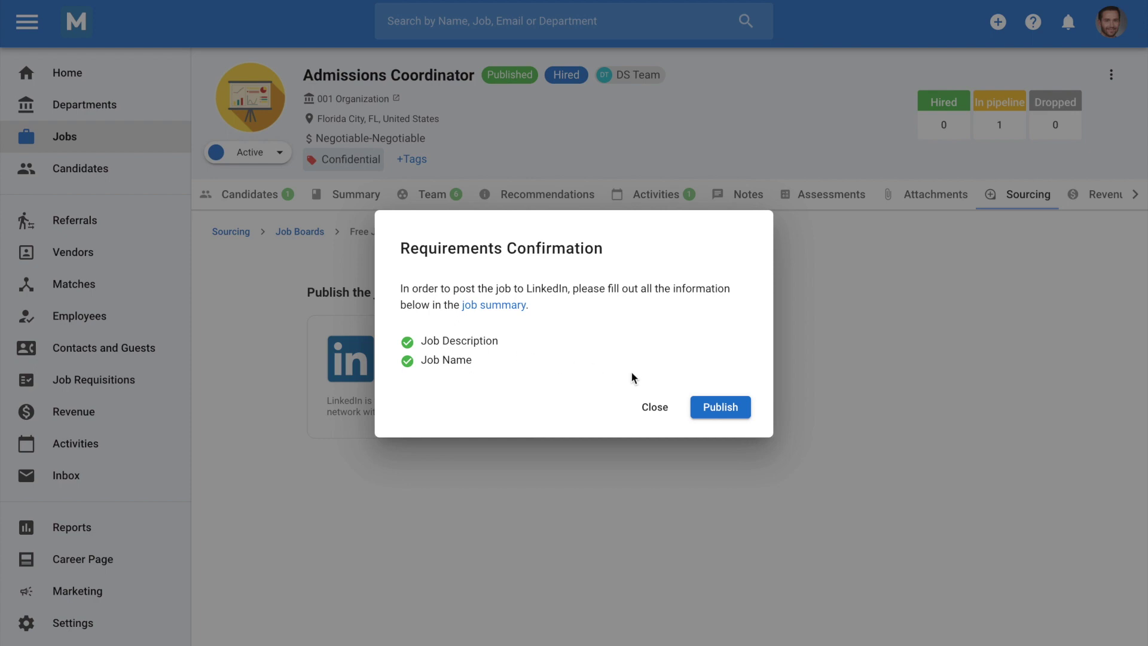
pyautogui.click(721, 406)
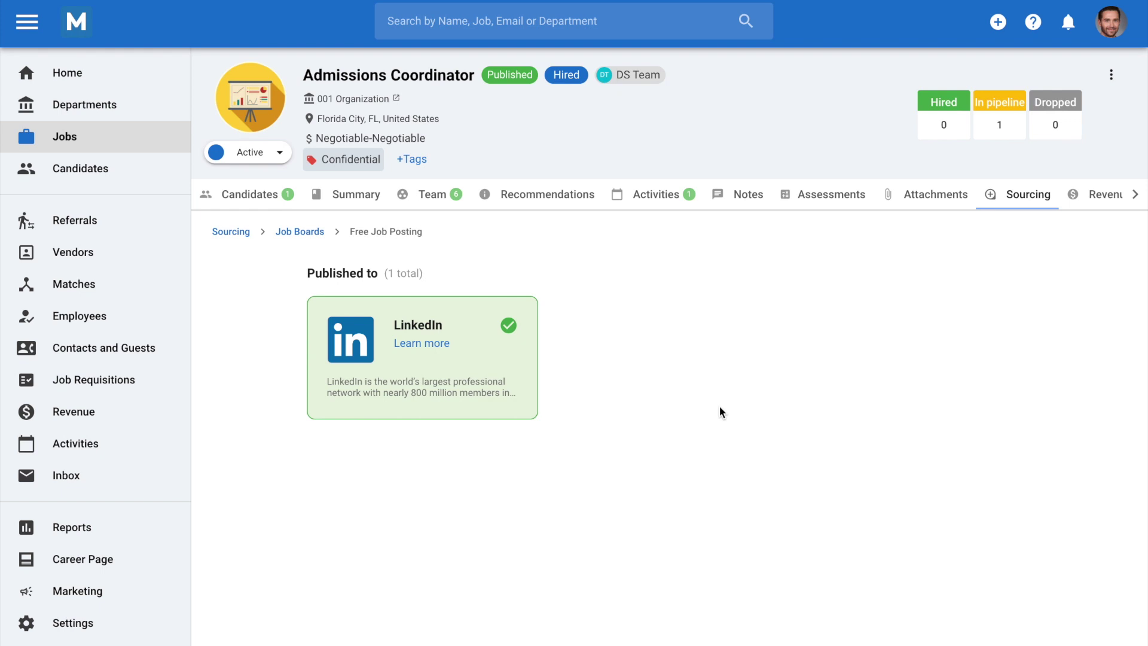
# Remove the Admissions Coordinator job from LinkedIn, confirming with Continue
pyautogui.click(509, 327)
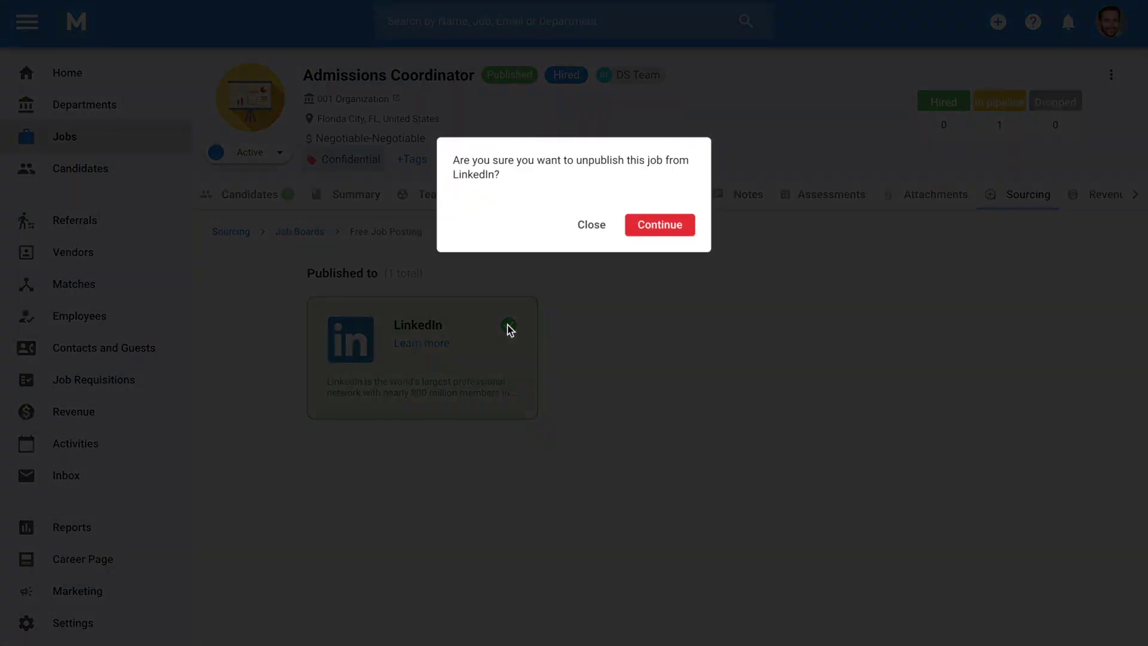
pyautogui.click(660, 225)
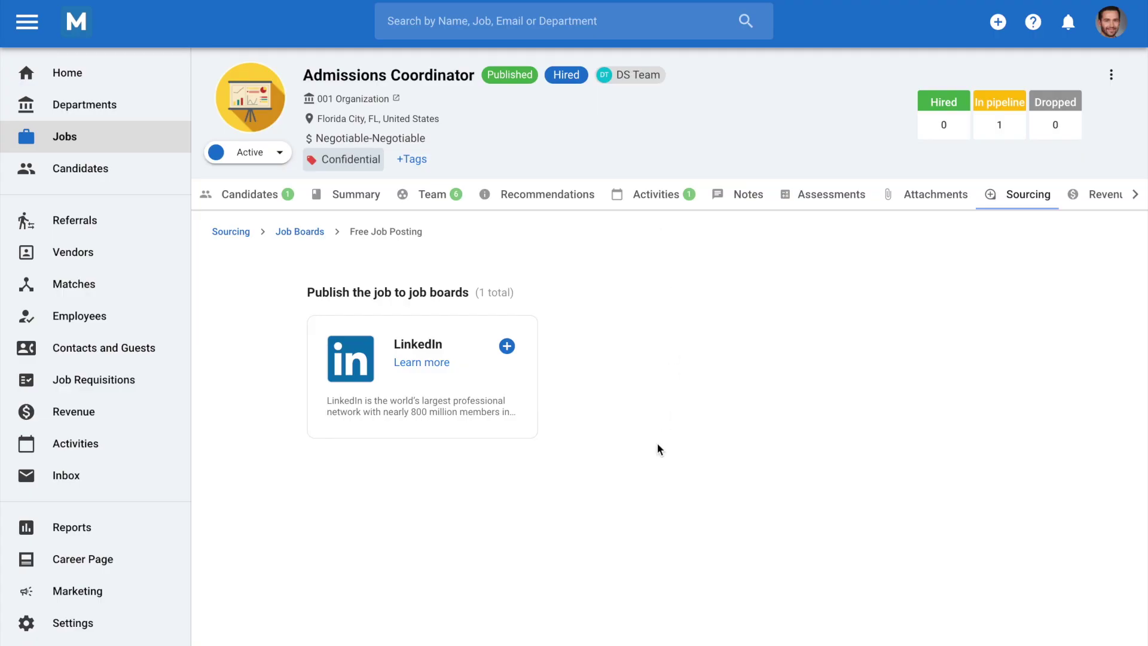